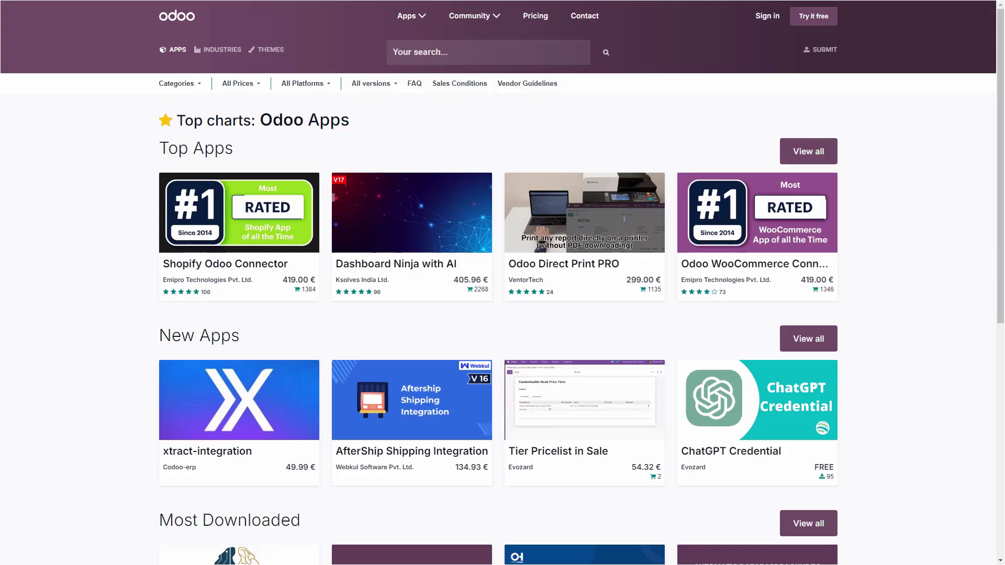
# Search the Apps Store for 'ONLYOFFICE Templates' and open that app's page.
pyautogui.click(394, 52)
pyautogui.write('ONLYOFFICE Templates')
pyautogui.press('Return')
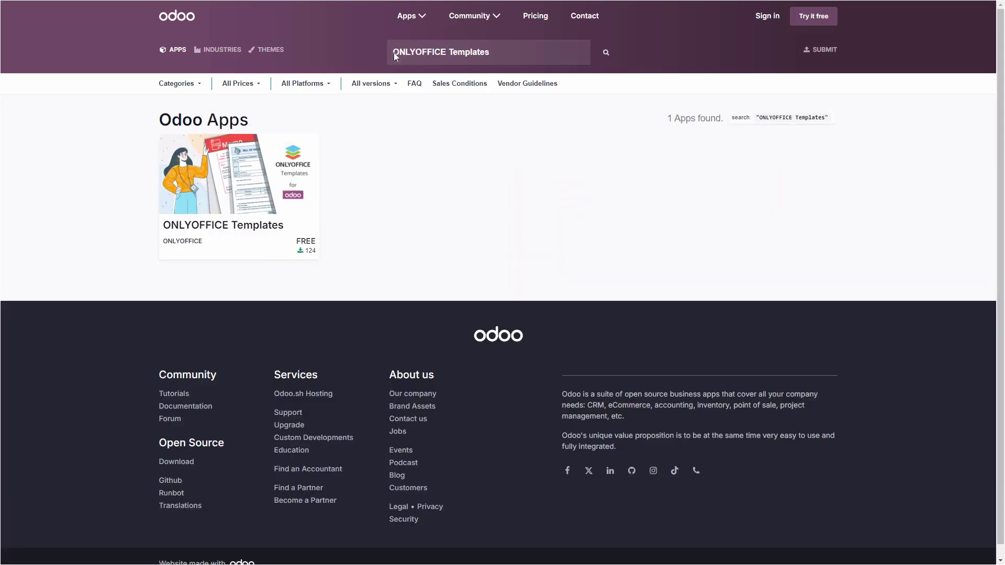
pyautogui.click(228, 225)
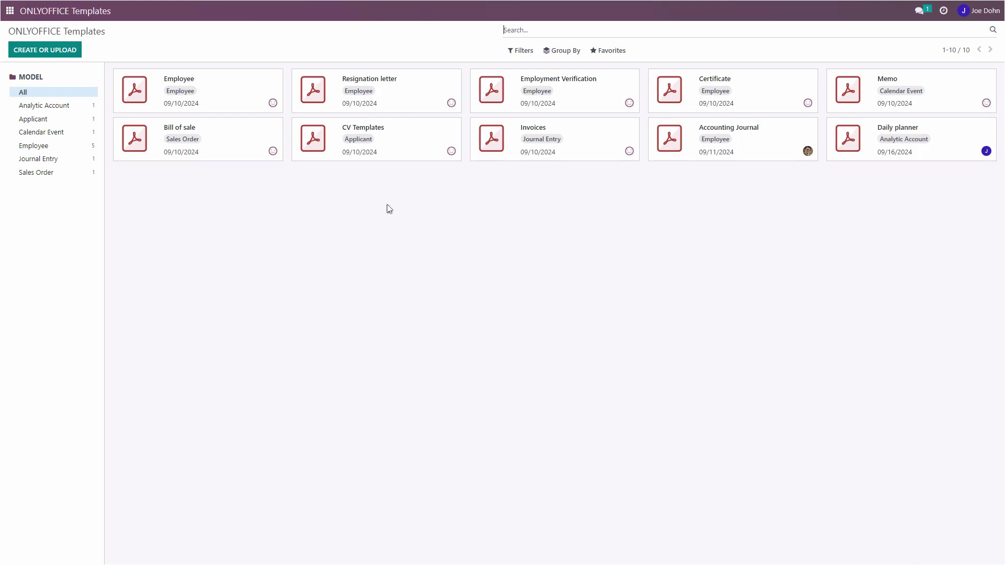
# Delete the Daily planner template and confirm the deletion.
pyautogui.click(990, 126)
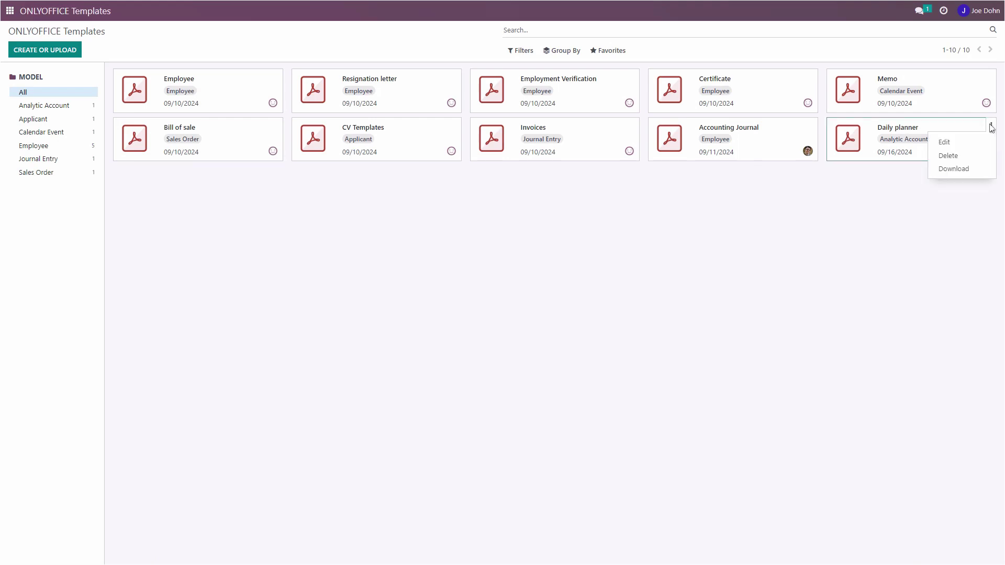
pyautogui.click(948, 155)
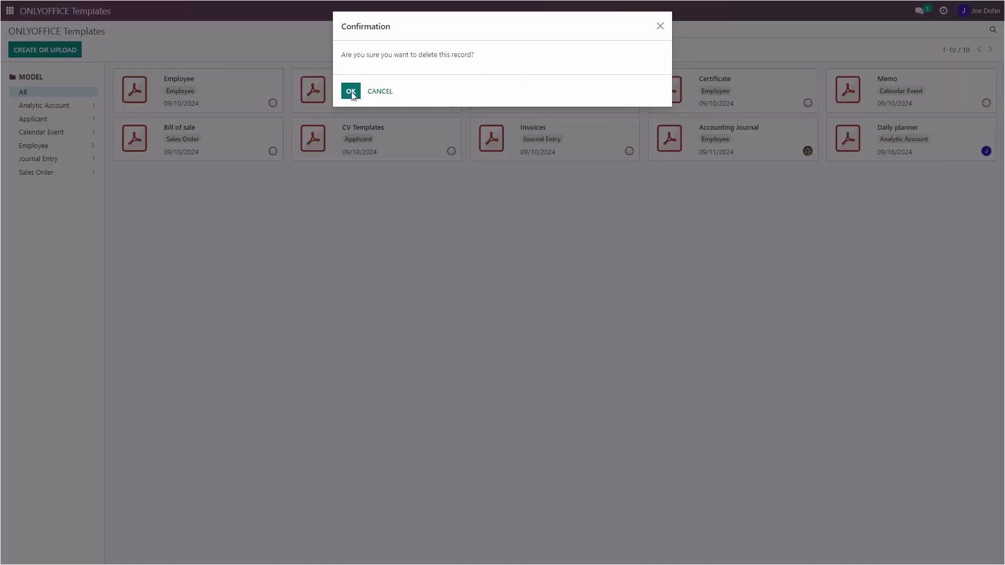
pyautogui.click(350, 93)
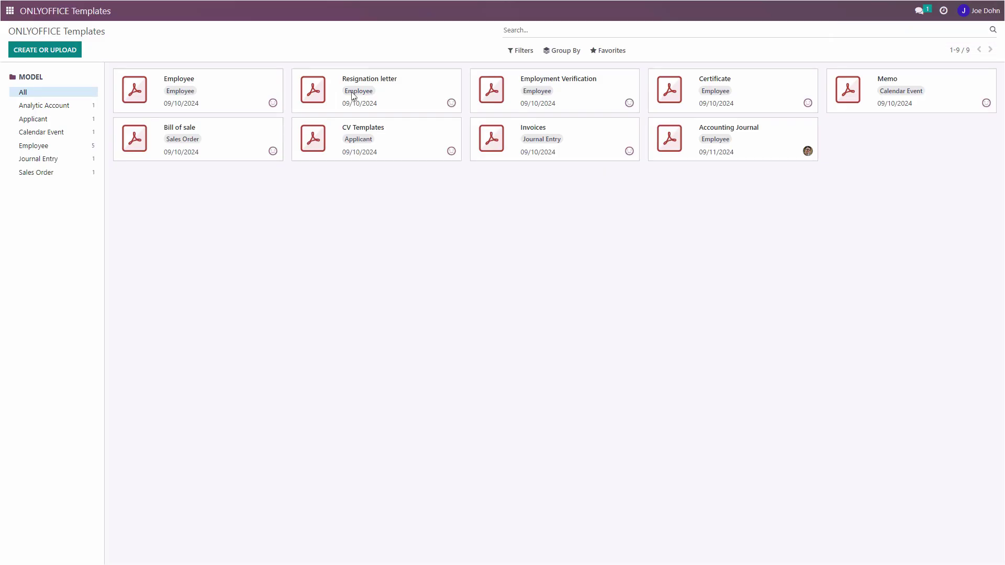
# In Employees, open an Experienced Developer's record and check its Action menu.
pyautogui.click(10, 11)
pyautogui.click(466, 218)
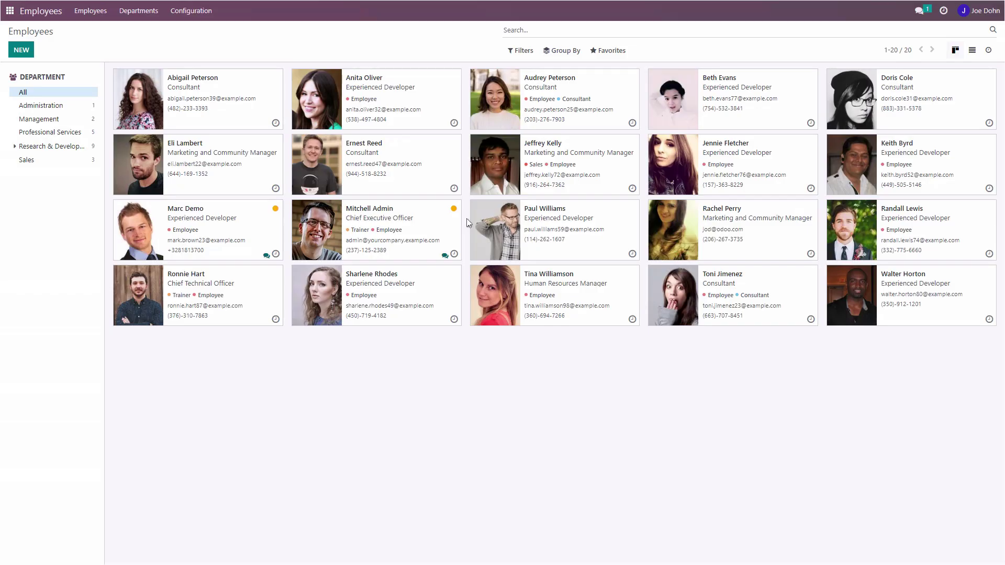
pyautogui.click(361, 81)
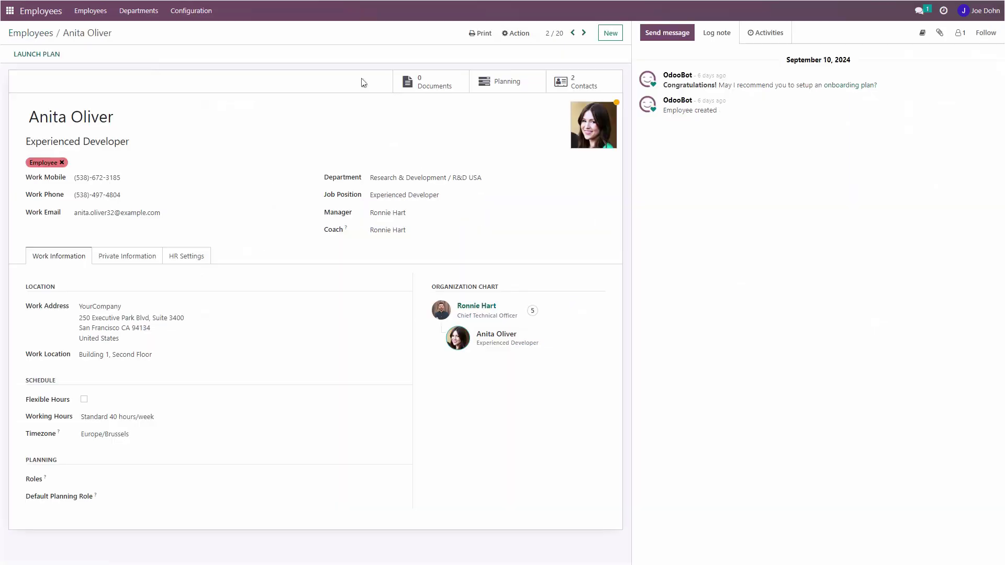
pyautogui.click(517, 34)
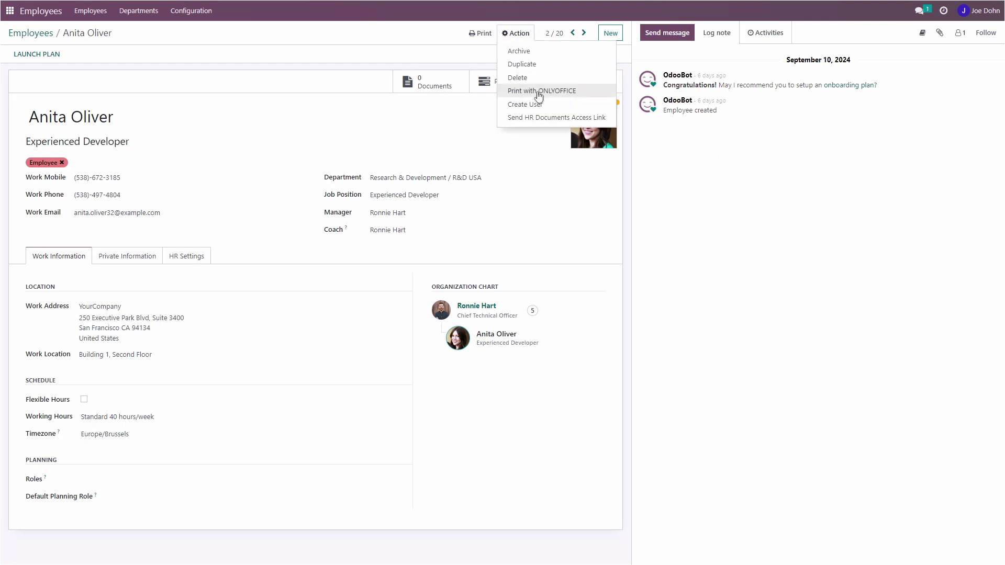
pyautogui.click(517, 35)
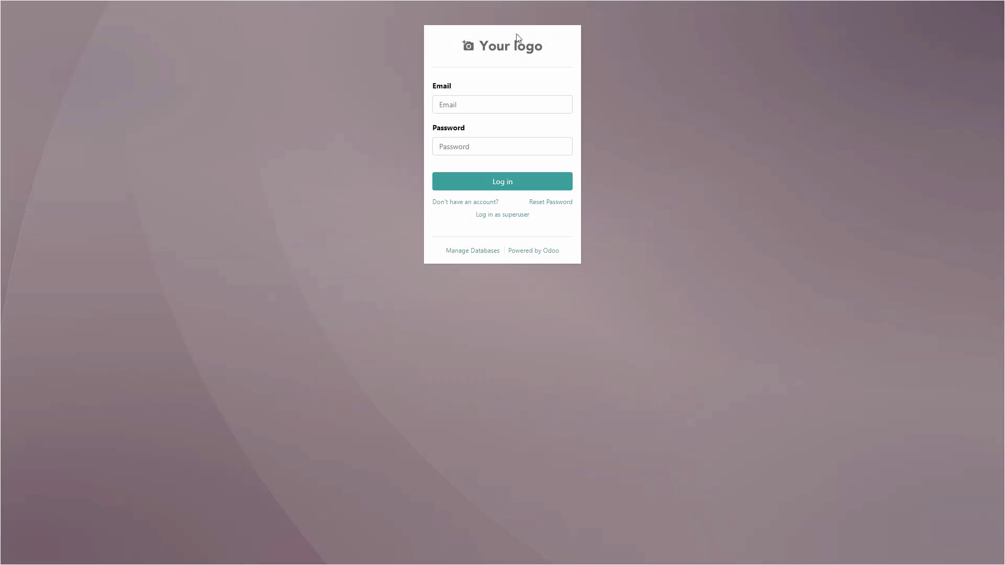
# Log in to Odoo with the test account's e-mail and password.
pyautogui.click(440, 105)
pyautogui.write('john@example.com')
pyautogui.click(441, 147)
pyautogui.write('password')
pyautogui.click(507, 184)
# Activate developer mode in Settings, then go to ONLYOFFICE Templates.
pyautogui.click(691, 195)
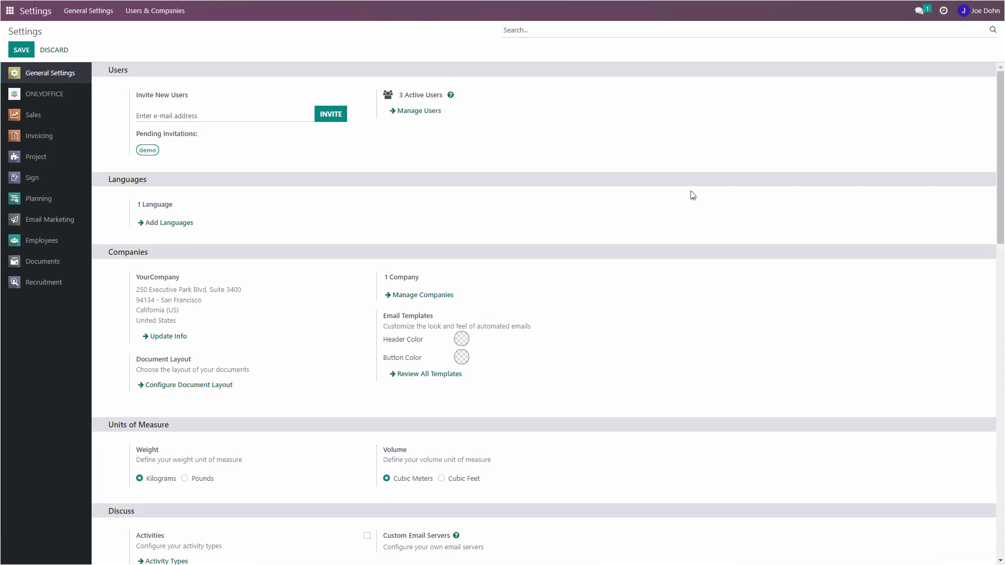
pyautogui.scroll(-15, 692, 195)
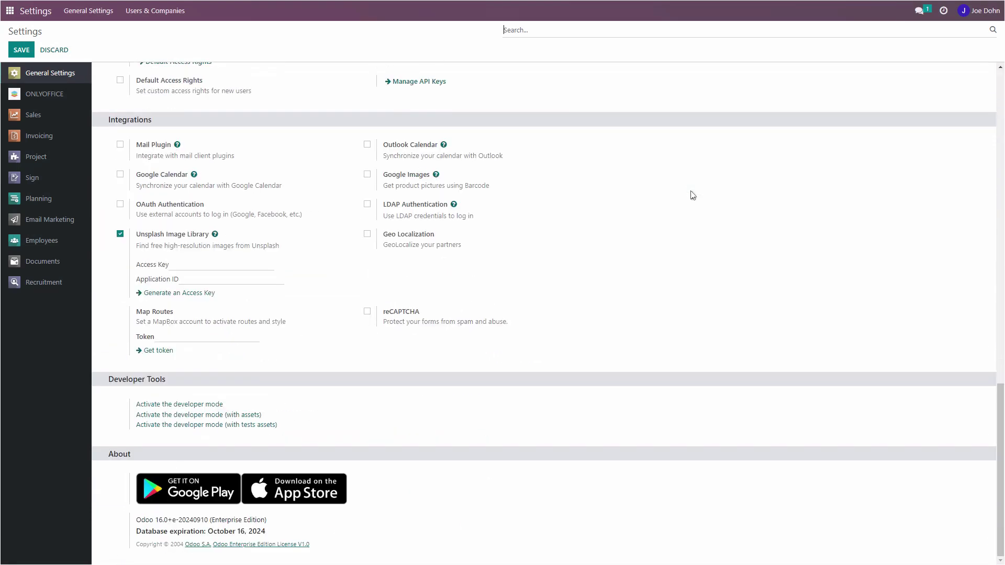
pyautogui.click(183, 405)
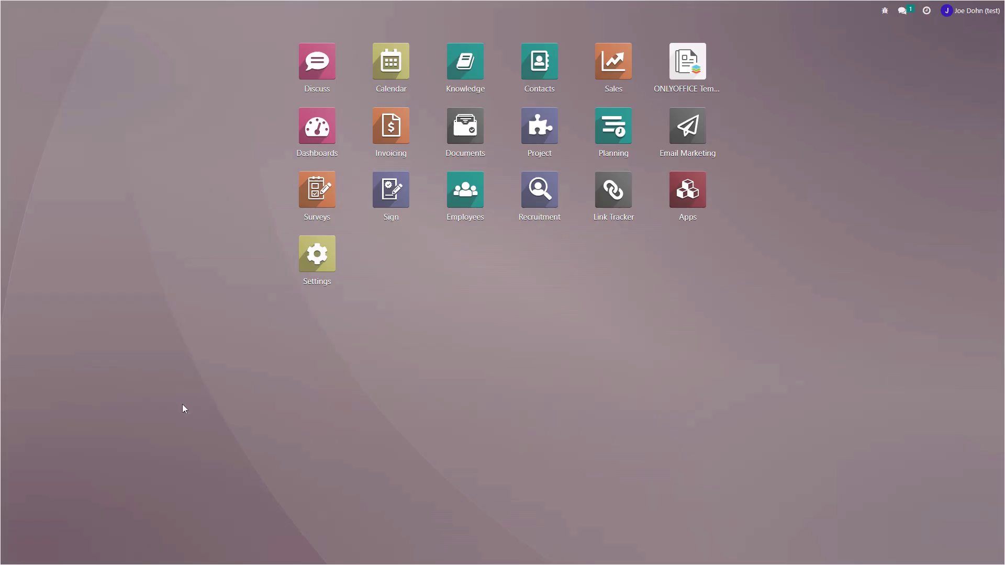
pyautogui.click(691, 67)
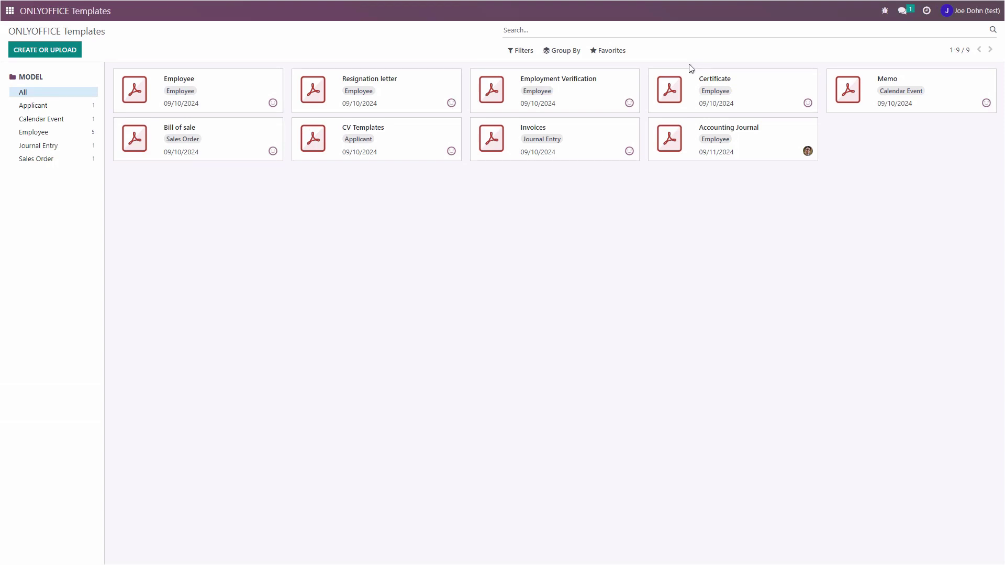
# Create and save a 'Resignation letter' template using the Employee (hr.employee) model.
pyautogui.click(48, 51)
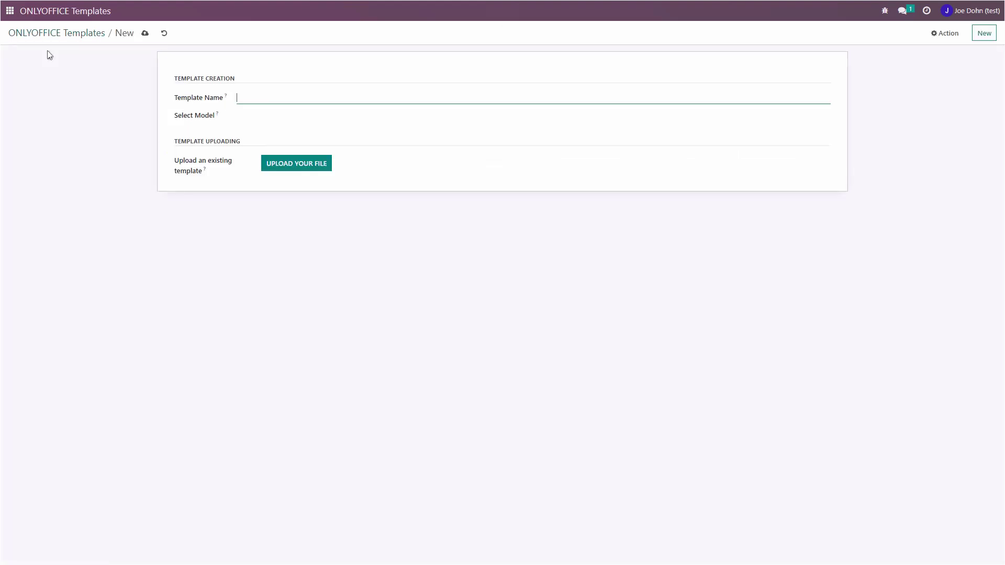
pyautogui.write('Resignation letter')
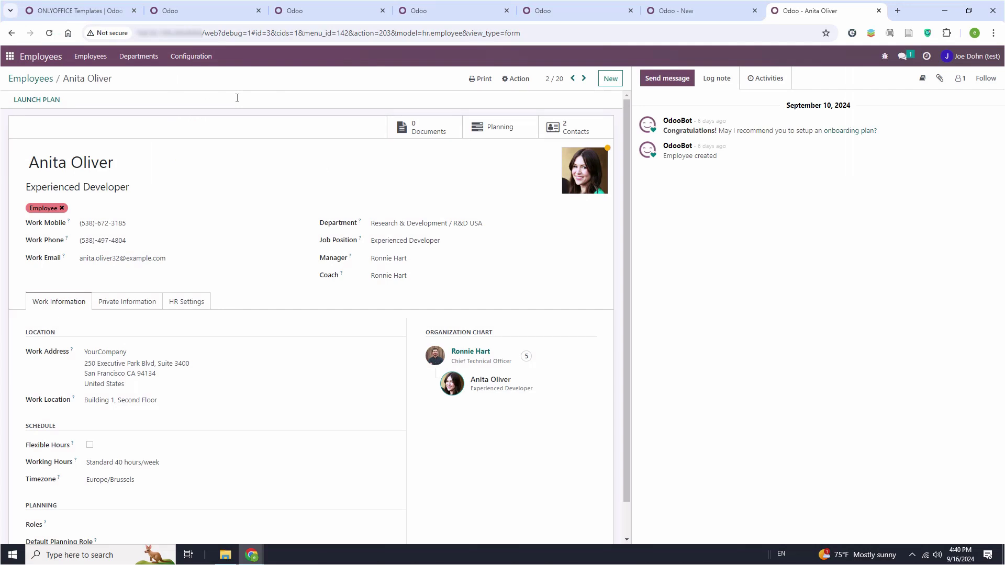
pyautogui.moveTo(423, 33); pyautogui.dragTo(464, 32)
pyautogui.hotkey('ctrl', 'c')
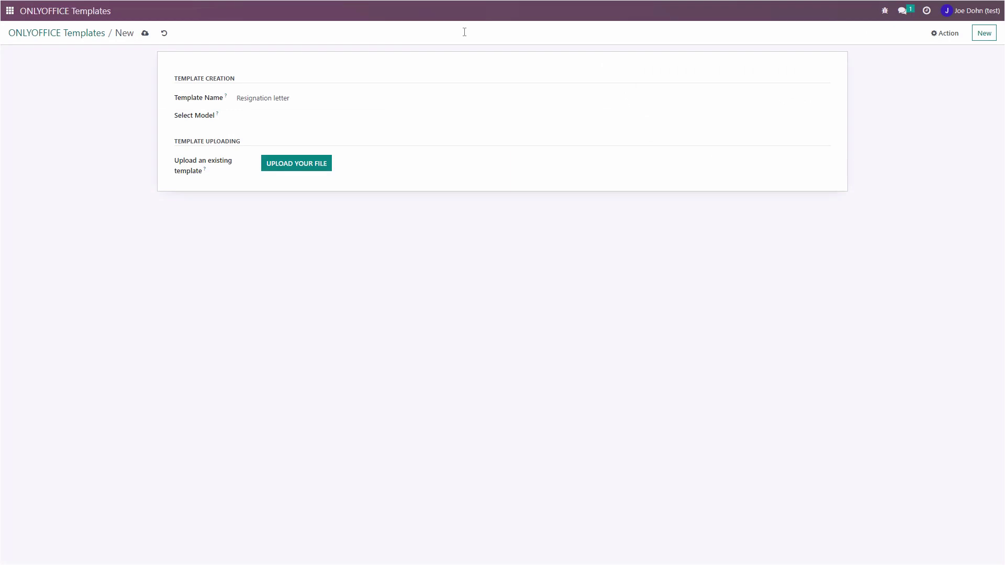
pyautogui.click(237, 116)
pyautogui.hotkey('ctrl', 'v')
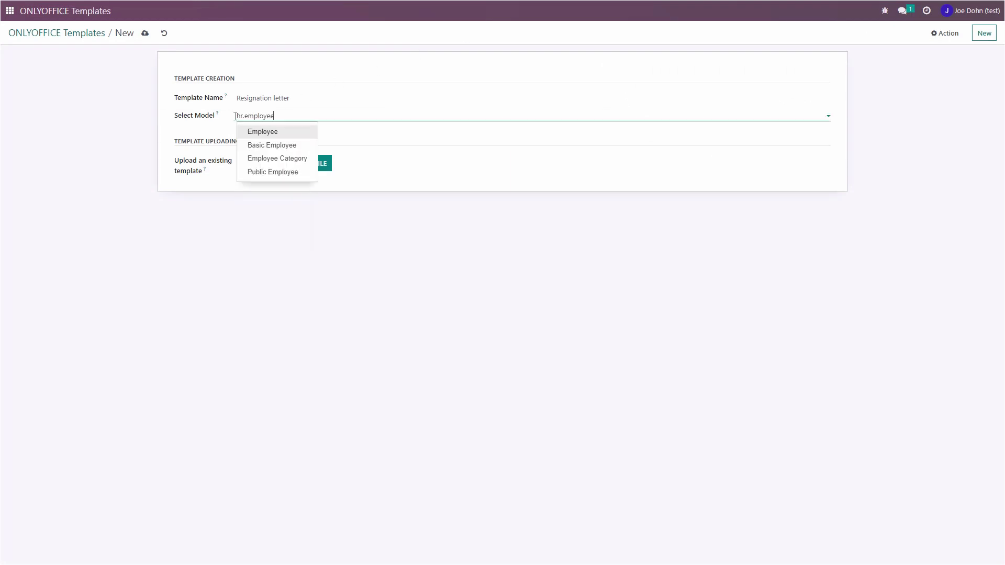
pyautogui.press('Return')
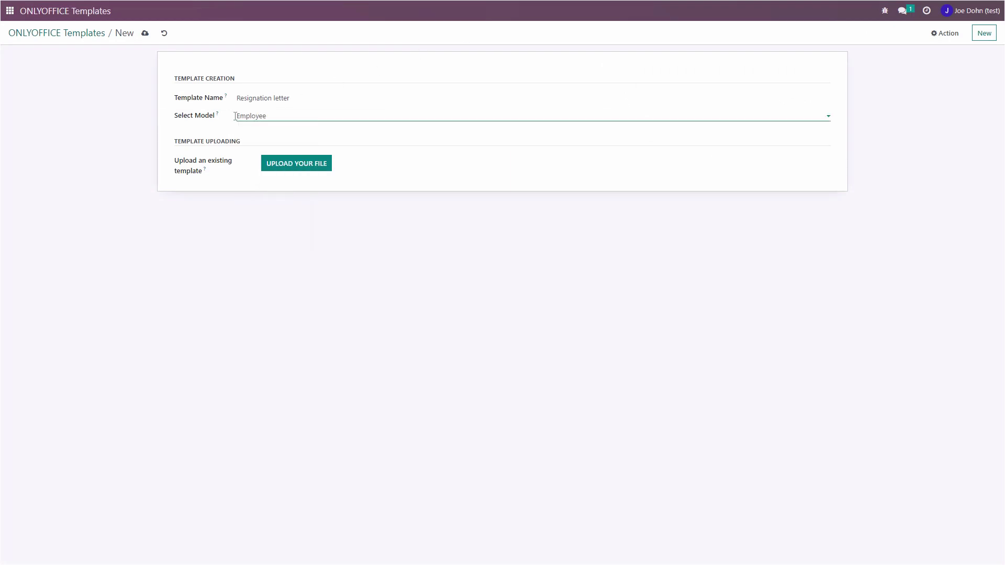
pyautogui.click(984, 34)
pyautogui.click(65, 35)
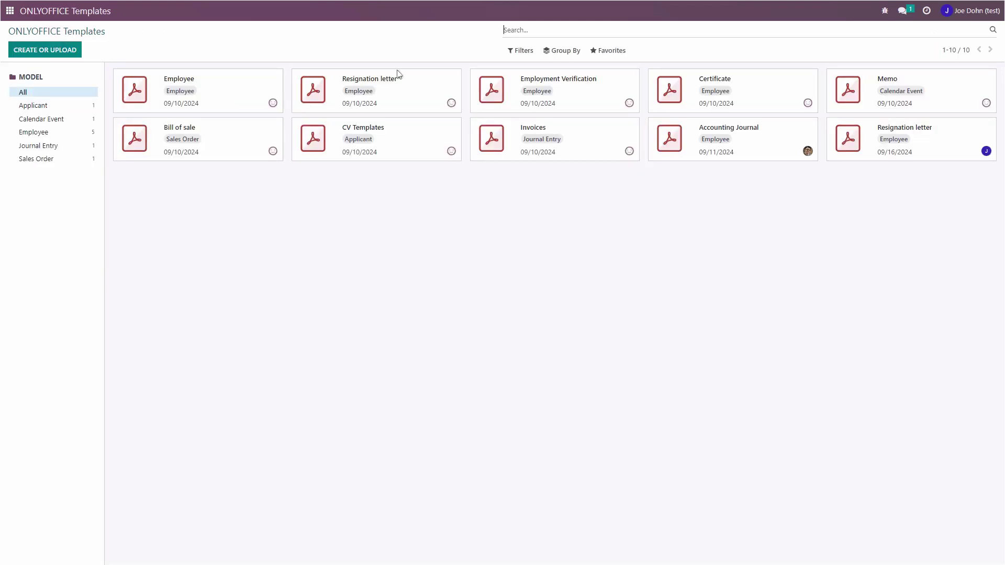
# In the Resignation letter template, add a 'Resignation letter' title styled as Heading 1.
pyautogui.click(909, 133)
pyautogui.click(424, 156)
pyautogui.write('Resignation letter')
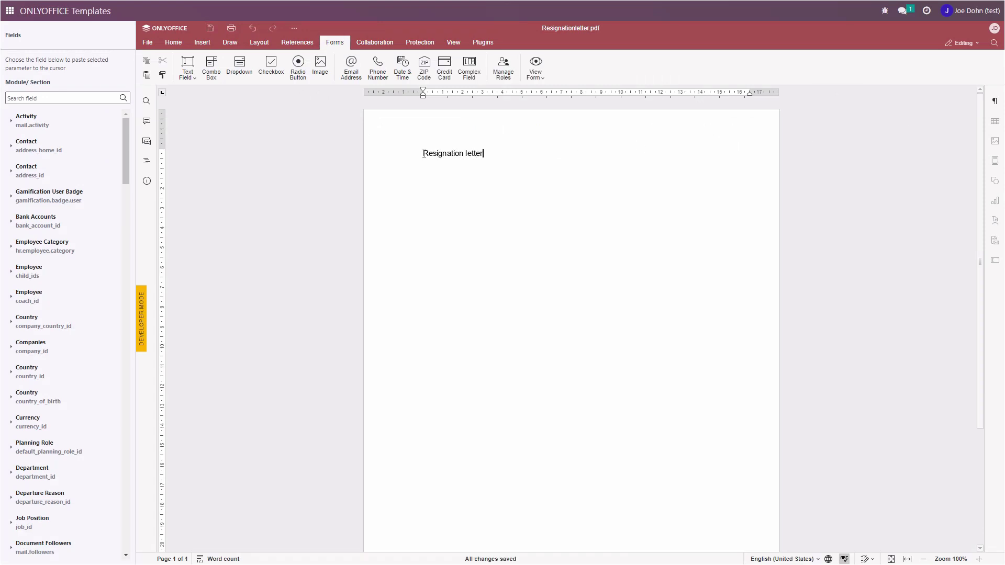
pyautogui.hotkey('ctrl', 'a')
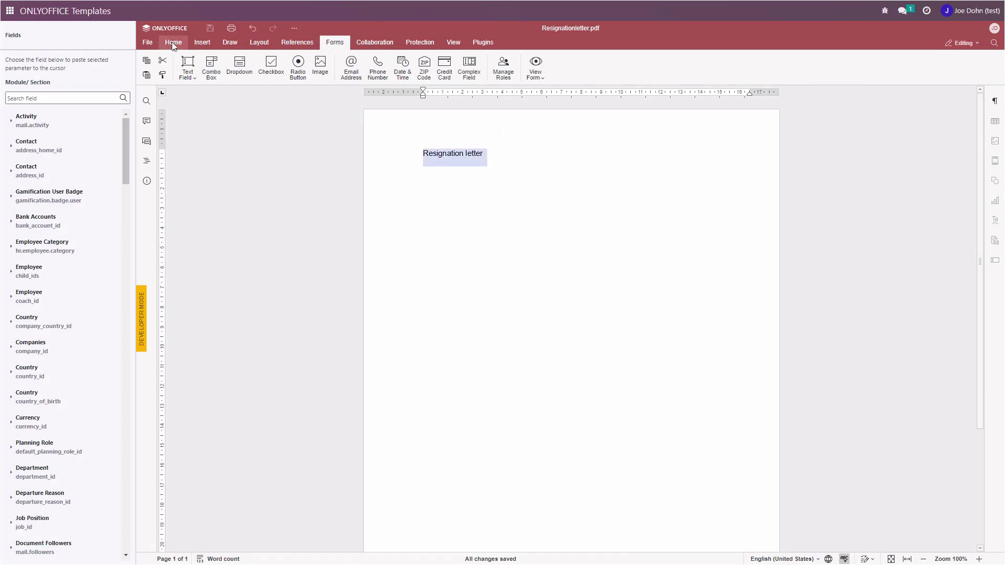
pyautogui.click(174, 43)
pyautogui.click(558, 69)
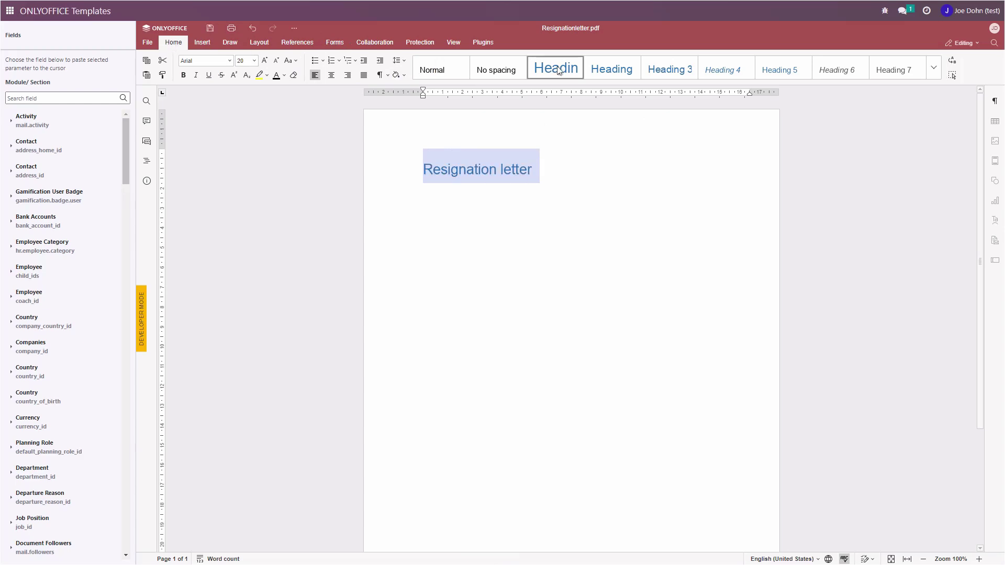
pyautogui.click(996, 103)
# Insert the resignation letter body layout below the title.
pyautogui.click(202, 42)
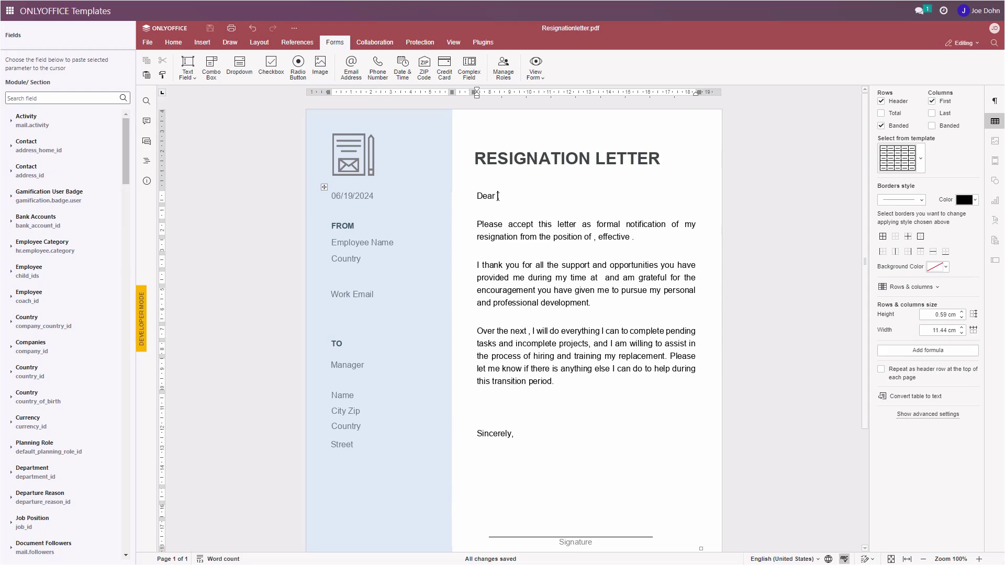
pyautogui.moveTo(125, 151); pyautogui.dragTo(126, 520)
pyautogui.scroll(-3, 126, 520)
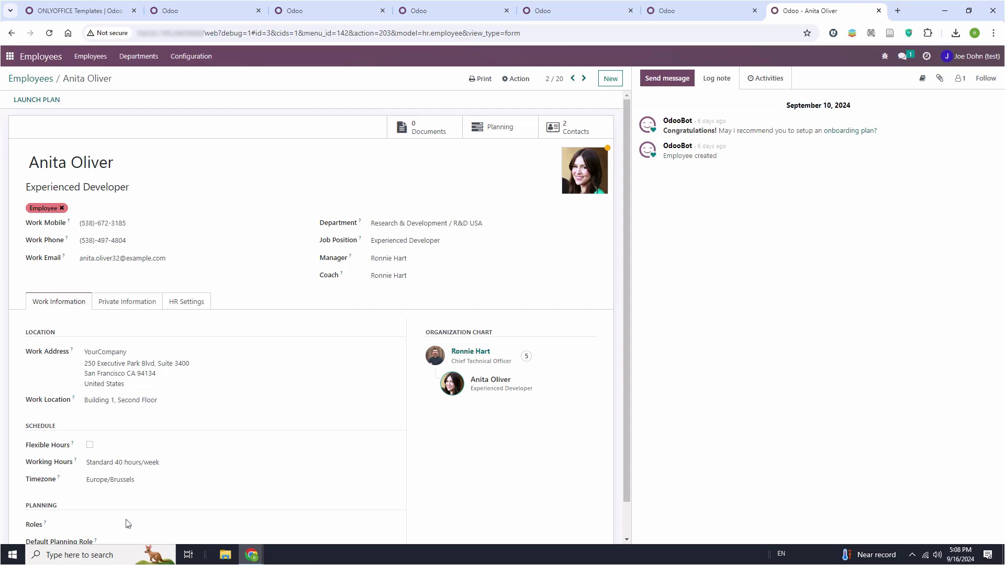
pyautogui.moveTo(352, 259)
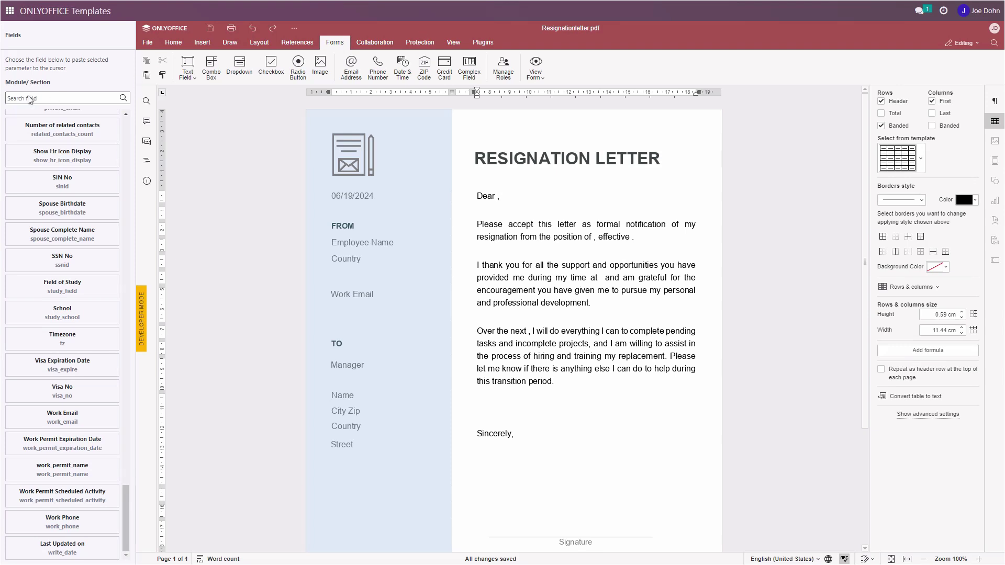
# Insert the Manager (parent_id) field after 'Dear' so the greeting reads 'Dear Manager,'.
pyautogui.click(9, 99)
pyautogui.write('parent_id')
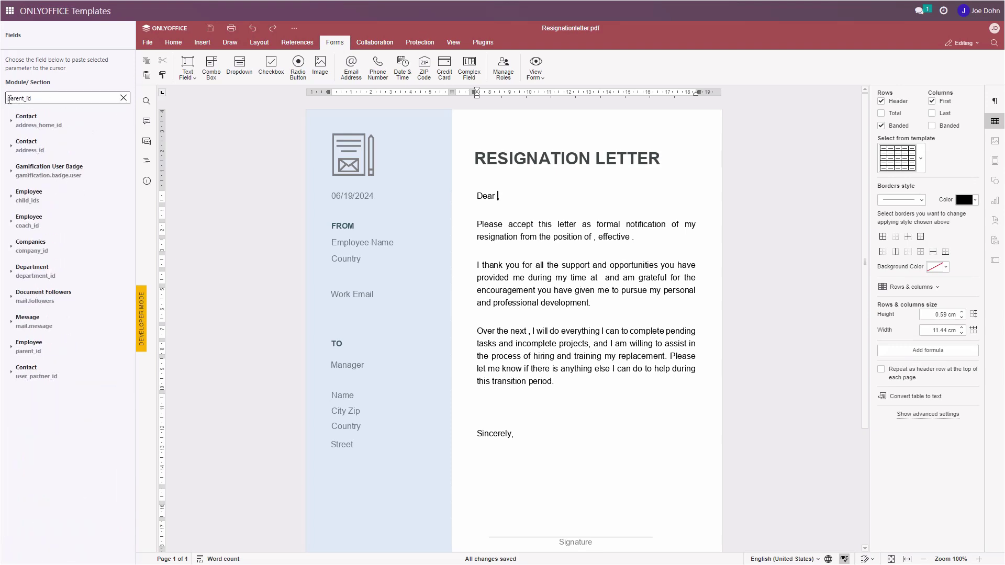
pyautogui.click(14, 349)
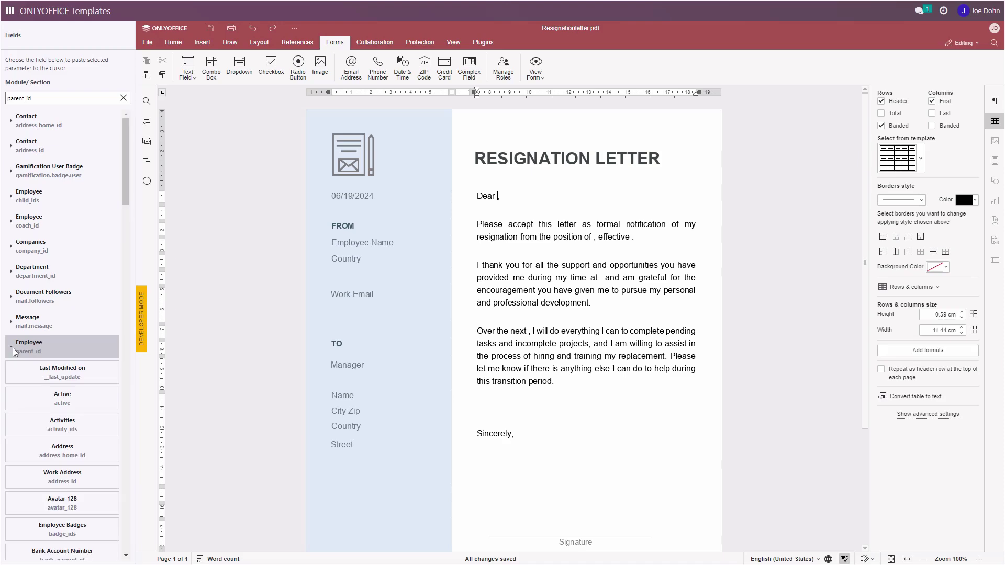
pyautogui.moveTo(128, 163); pyautogui.dragTo(127, 442)
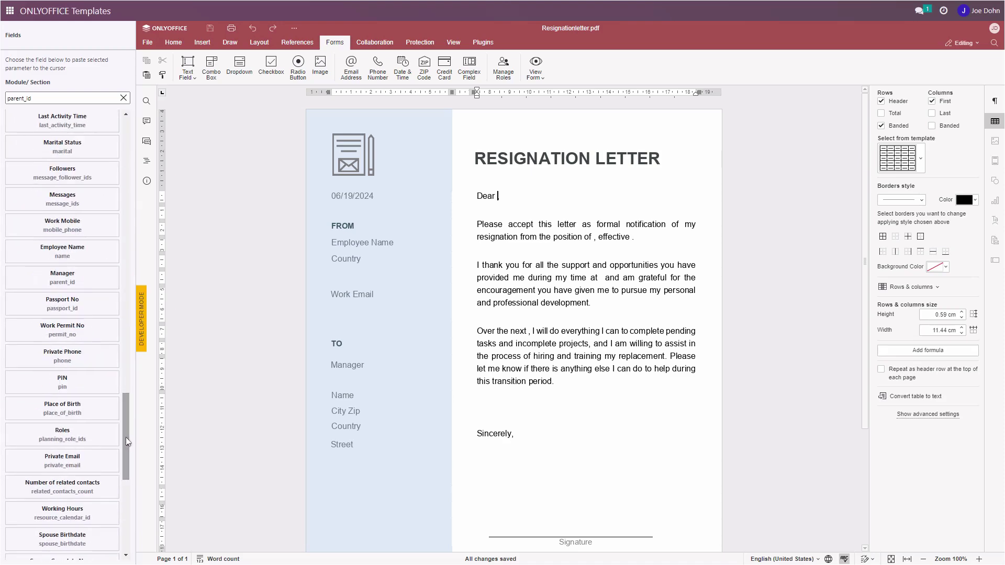
pyautogui.click(62, 277)
pyautogui.click(332, 275)
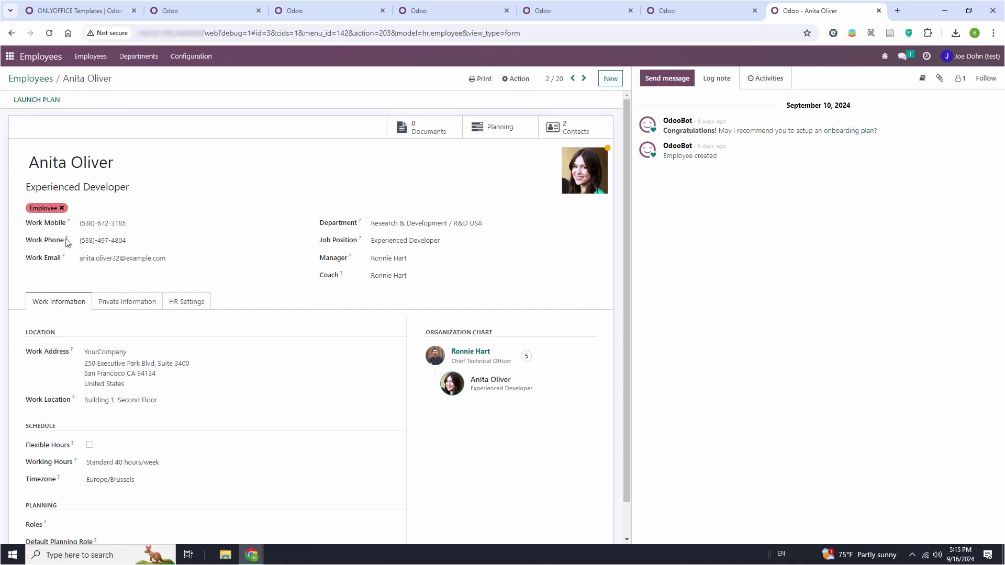
pyautogui.moveTo(66, 242)
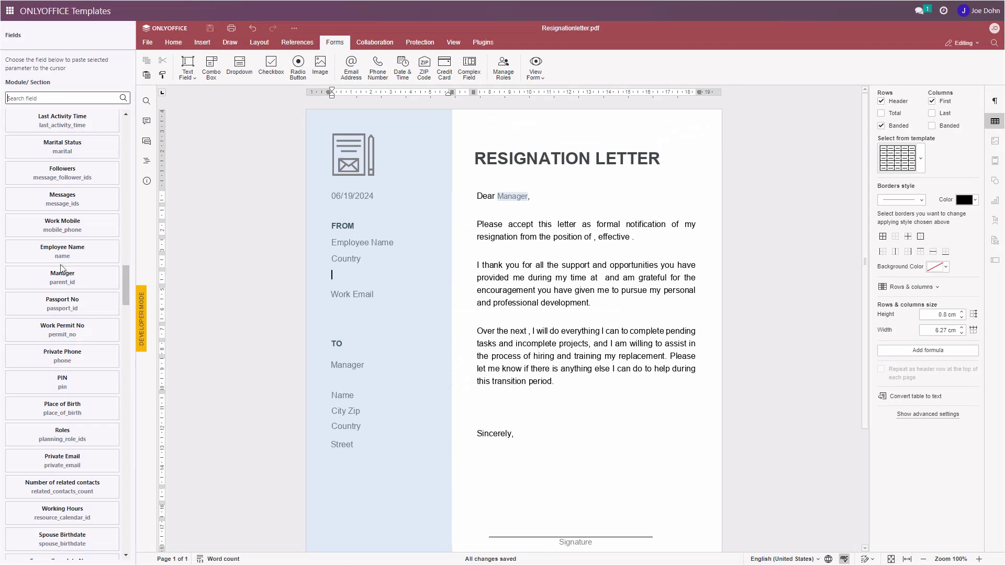
# Insert the Work Phone (work_phone) field beneath Country in the sender block.
pyautogui.click(10, 98)
pyautogui.write('work_phone')
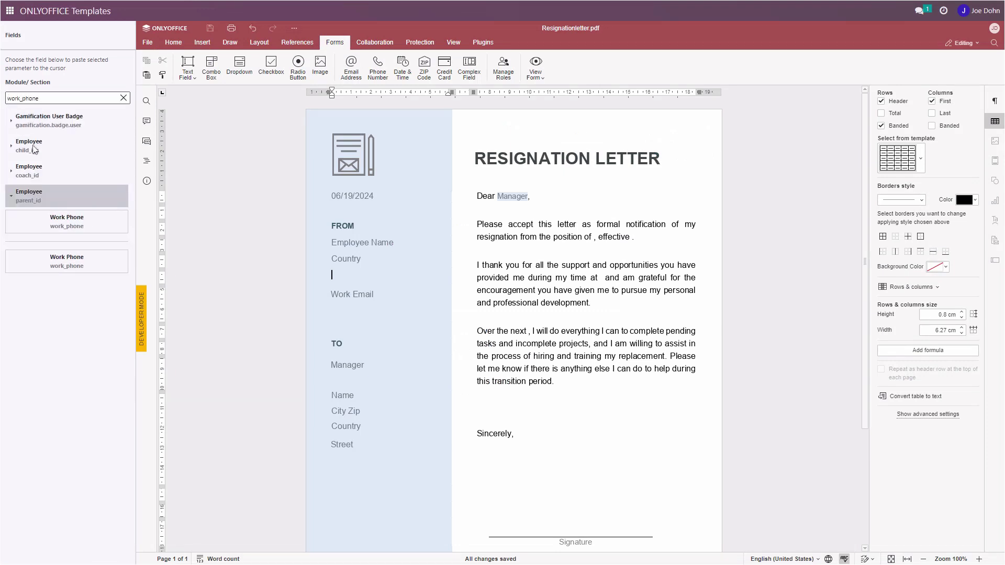
pyautogui.click(73, 223)
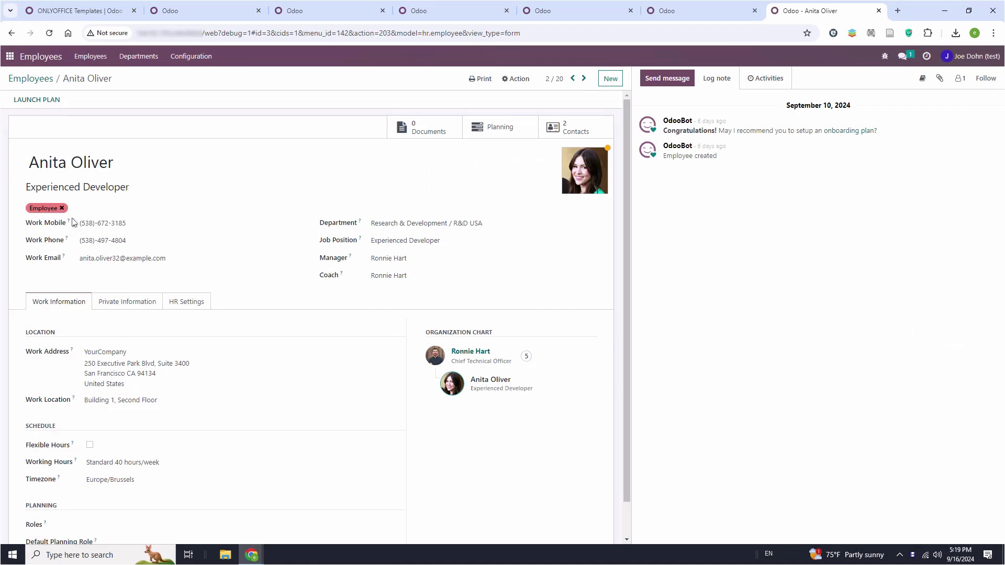
pyautogui.moveTo(362, 225)
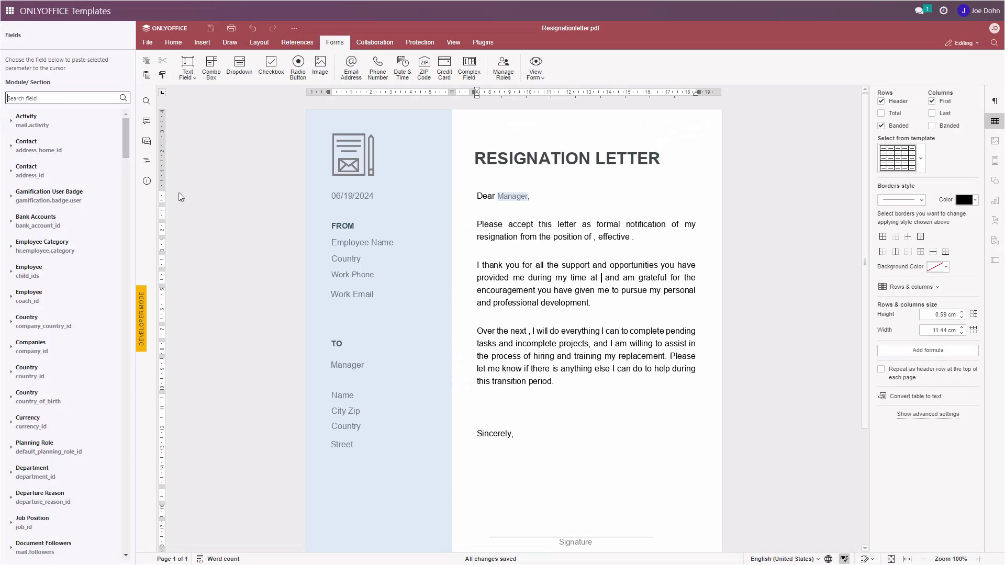
# Filter fields to department_id and insert Department Name after 'my time at'.
pyautogui.click(9, 98)
pyautogui.write('department_')
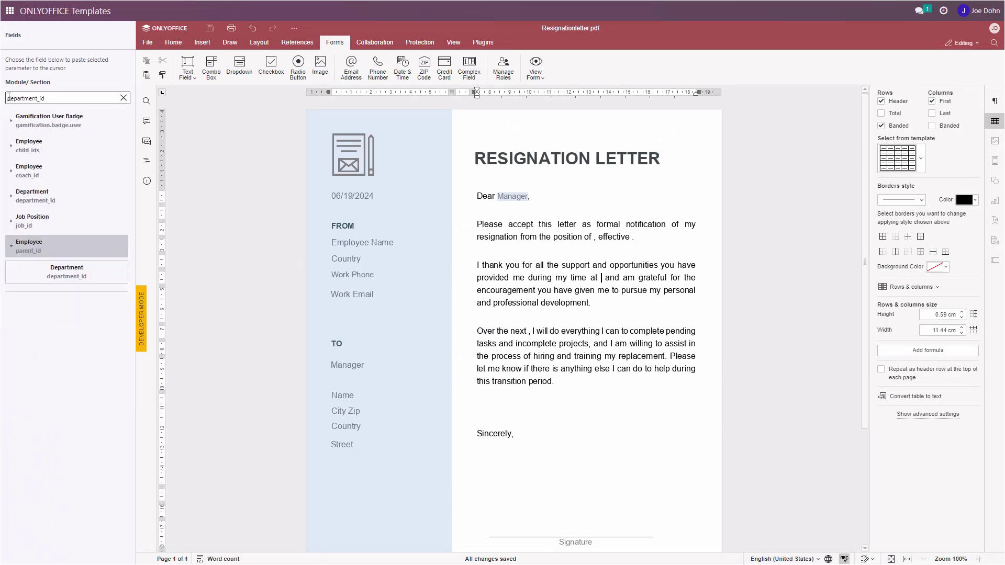
pyautogui.click(13, 199)
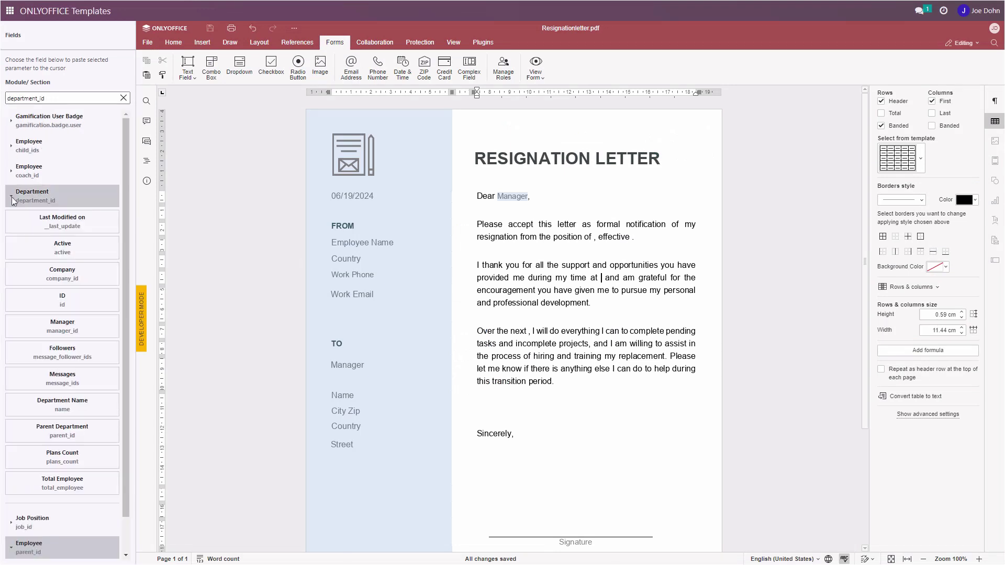
pyautogui.scroll(-1, 128, 255)
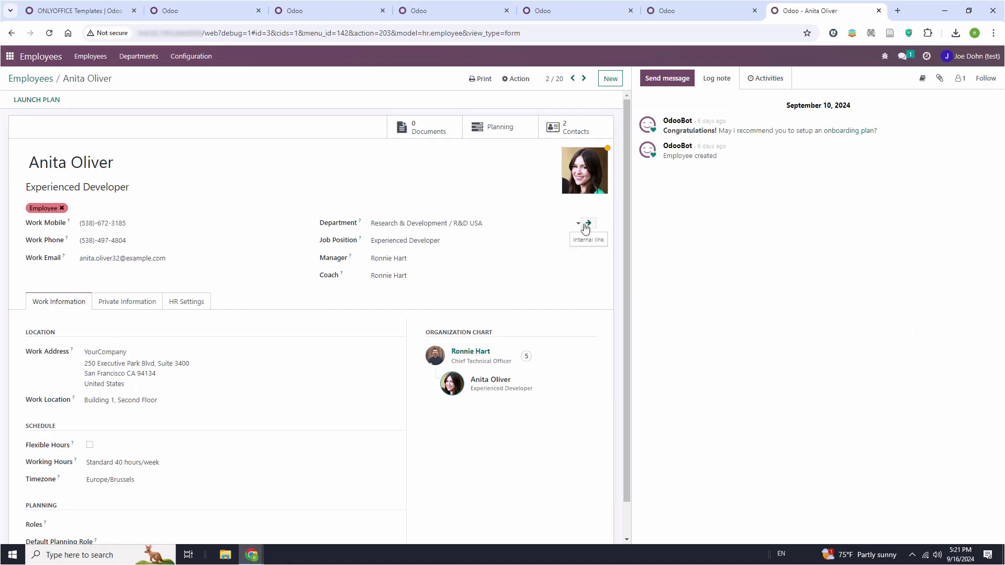
pyautogui.click(588, 224)
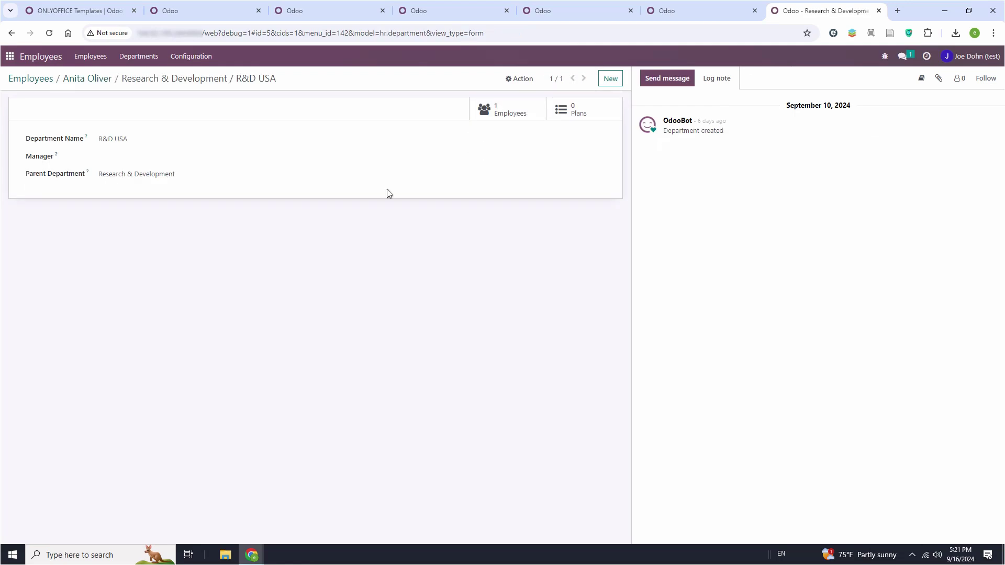
pyautogui.moveTo(87, 139)
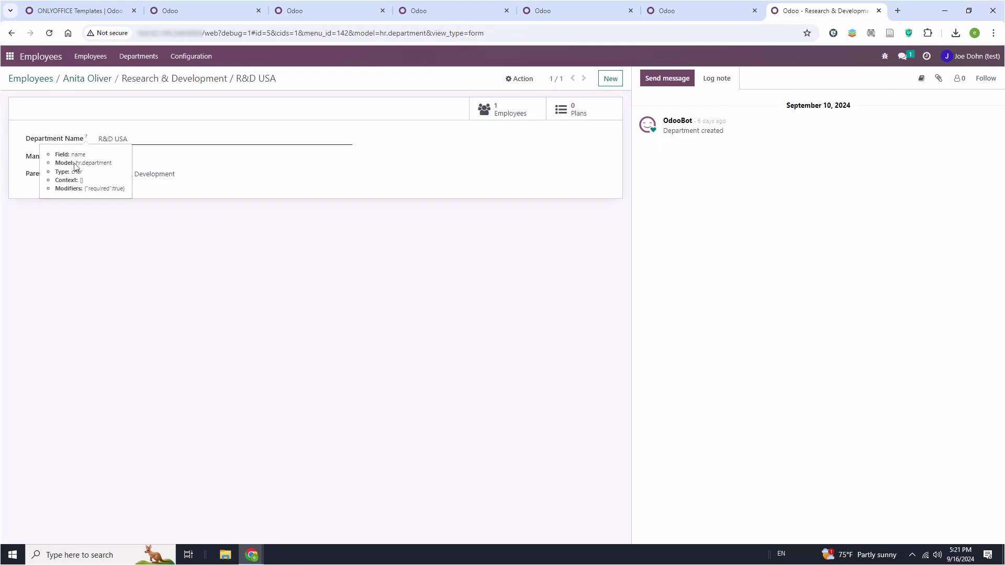
pyautogui.moveTo(56, 156)
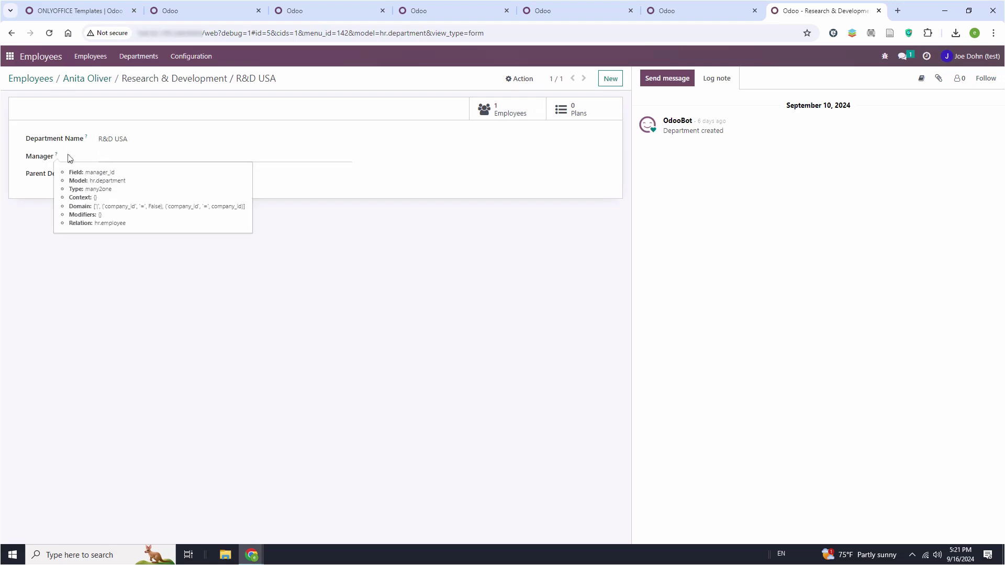
pyautogui.moveTo(89, 172)
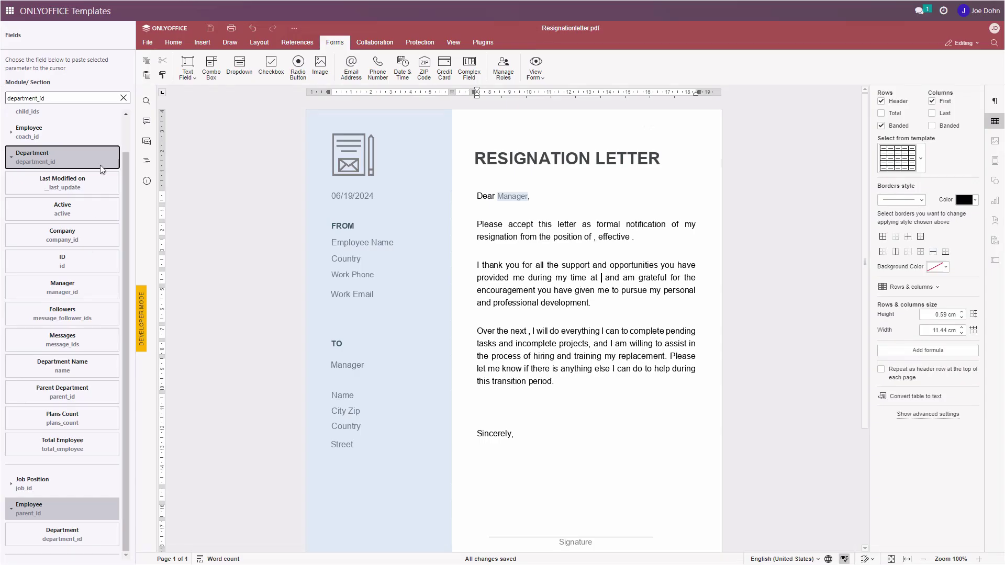
pyautogui.click(70, 369)
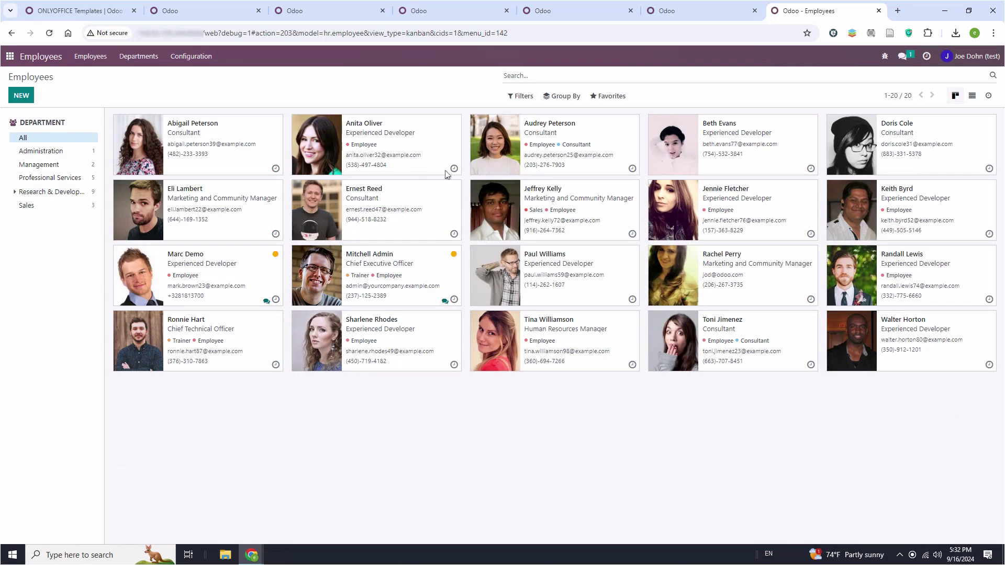
# Print a consultant employee's Resignation letter PDF via Print with ONLYOFFICE and open it.
pyautogui.click(539, 126)
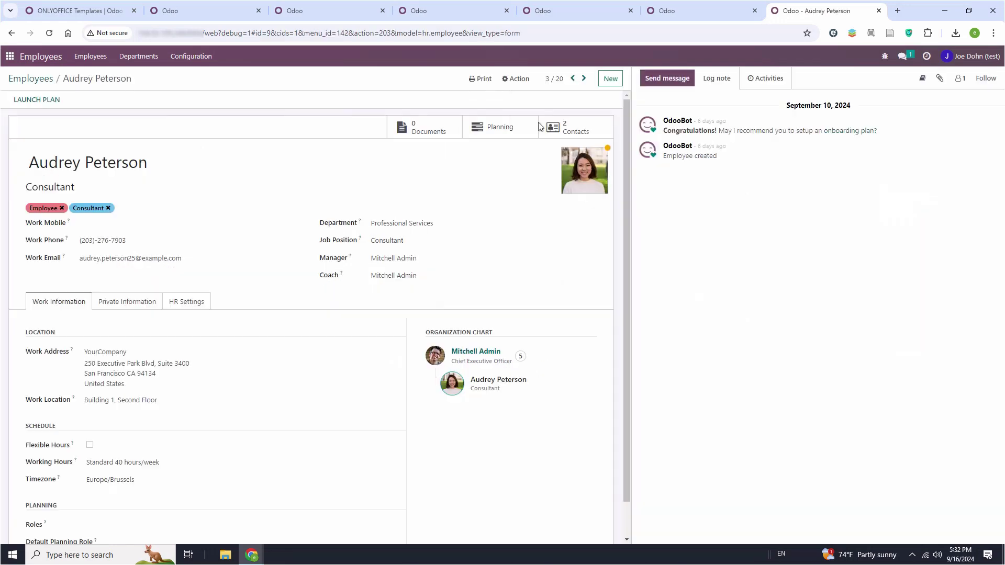
pyautogui.click(507, 84)
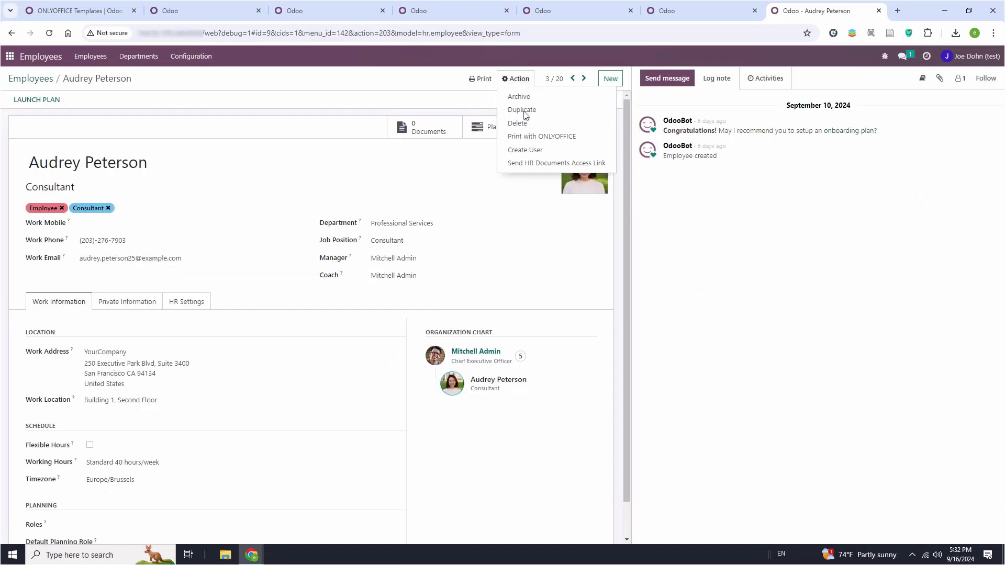
pyautogui.click(539, 137)
pyautogui.click(598, 132)
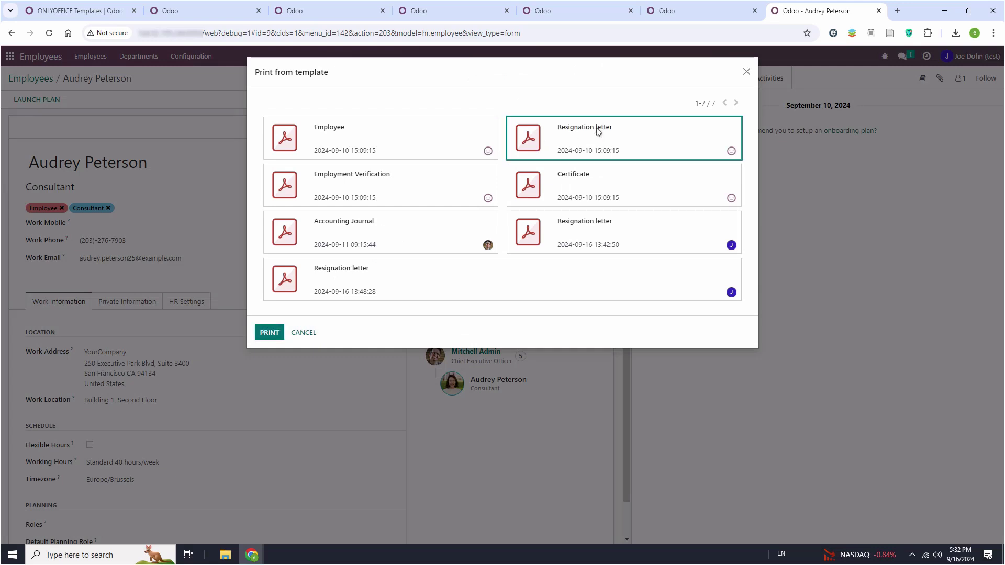
pyautogui.click(272, 333)
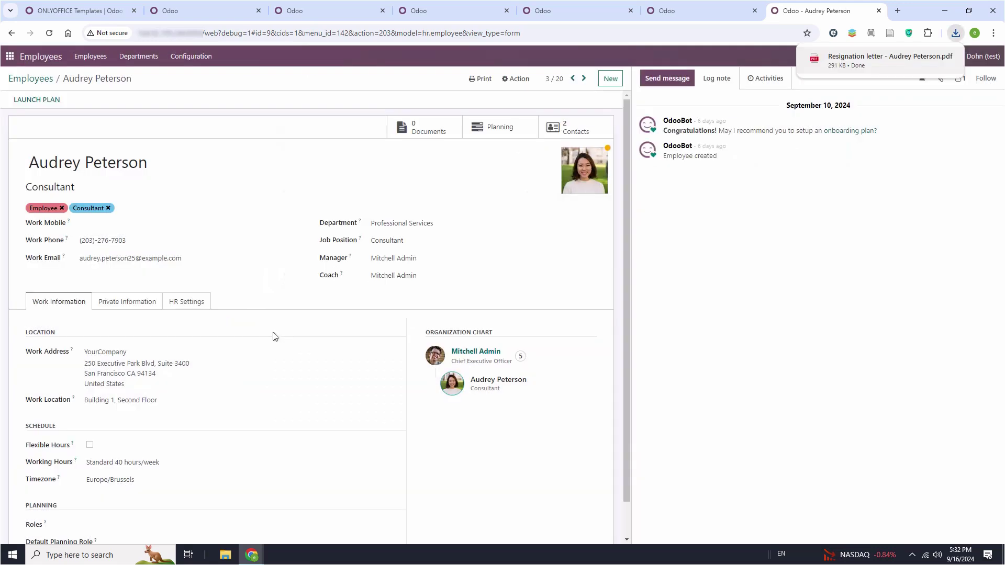
pyautogui.click(888, 62)
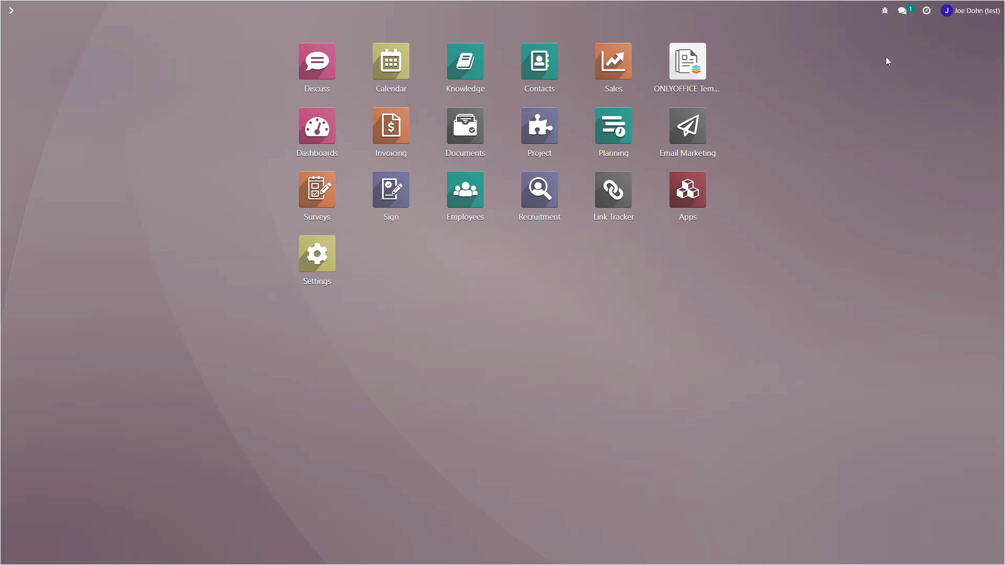
# Open the $232.00 corner desk quotation in Sales.
pyautogui.click(616, 62)
pyautogui.click(280, 116)
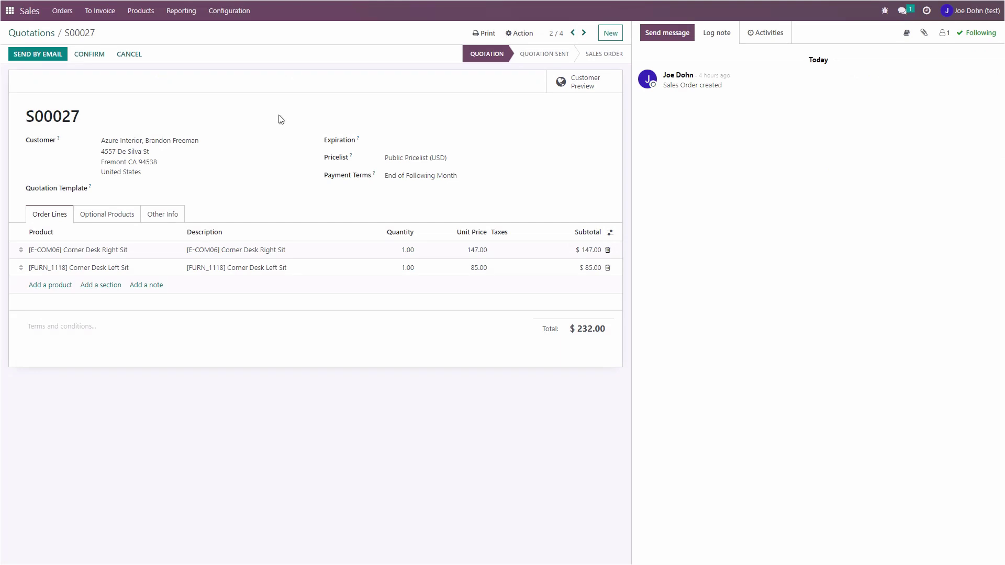
pyautogui.click(10, 10)
# Open the Bill of sale template in ONLYOFFICE Templates to review its contents.
pyautogui.click(689, 64)
pyautogui.click(178, 133)
pyautogui.moveTo(45, 233)
pyautogui.moveTo(210, 238)
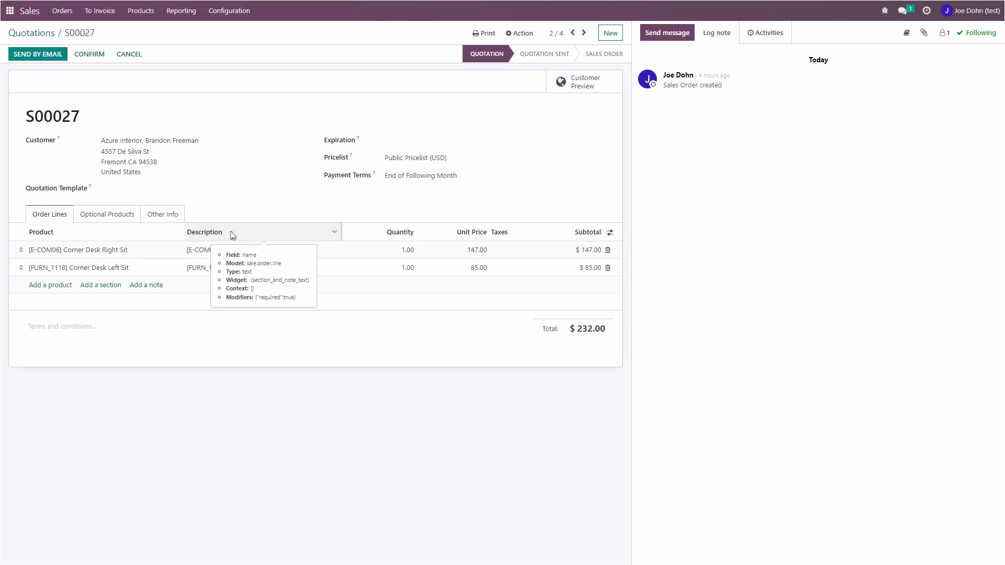
pyautogui.moveTo(407, 234)
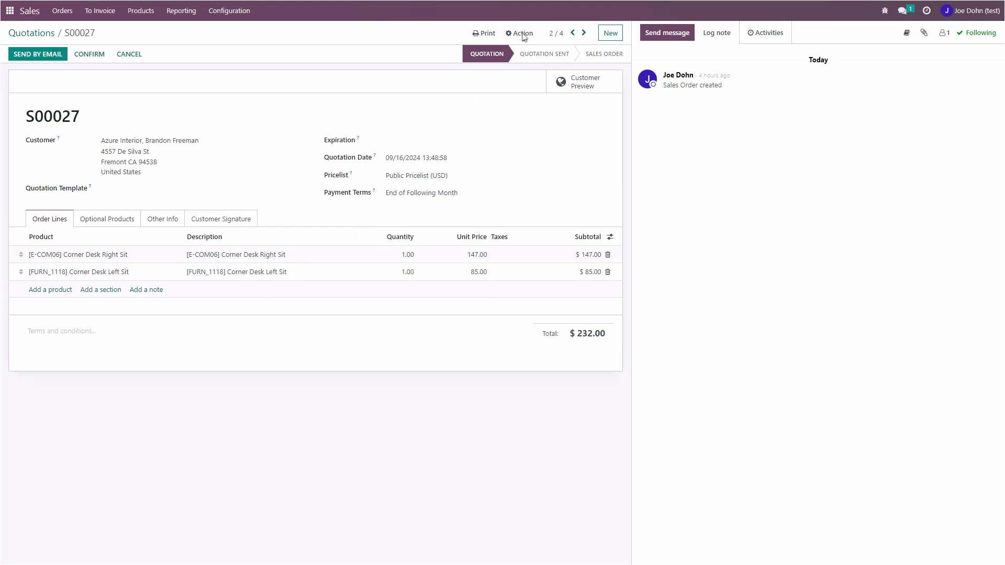
# Print quotation S00027 with ONLYOFFICE using the Bill of sale template.
pyautogui.click(523, 36)
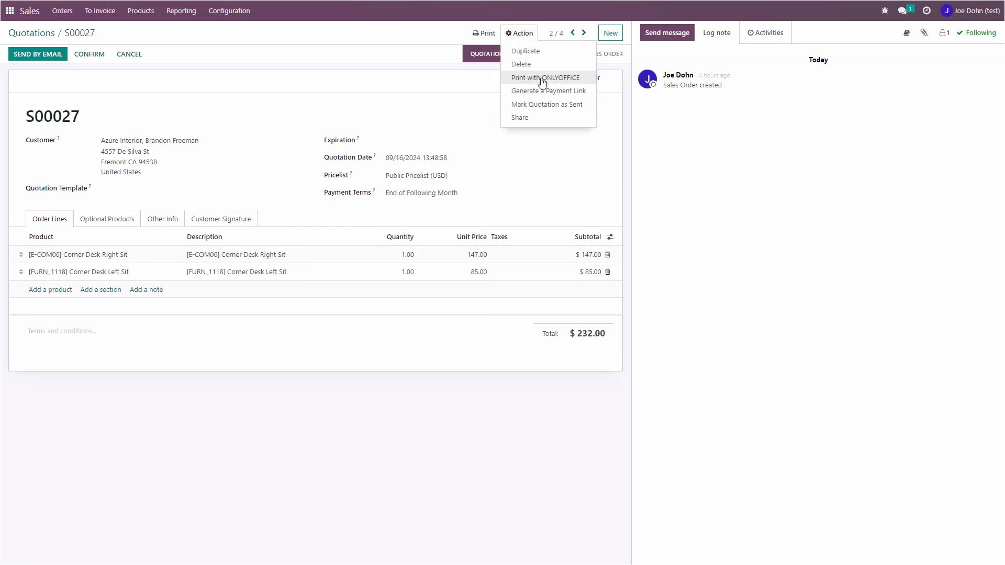
pyautogui.click(543, 78)
pyautogui.click(287, 98)
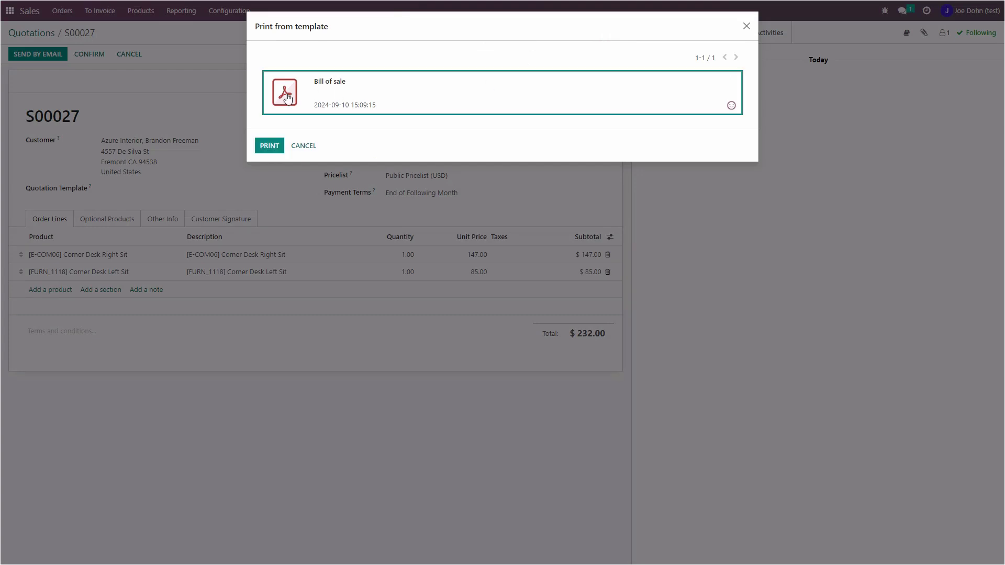
pyautogui.click(270, 148)
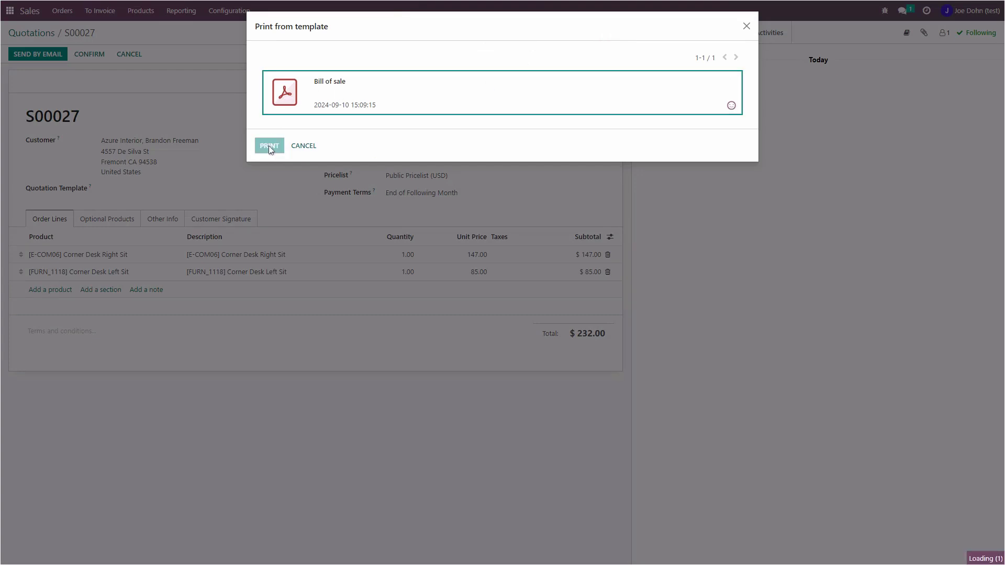